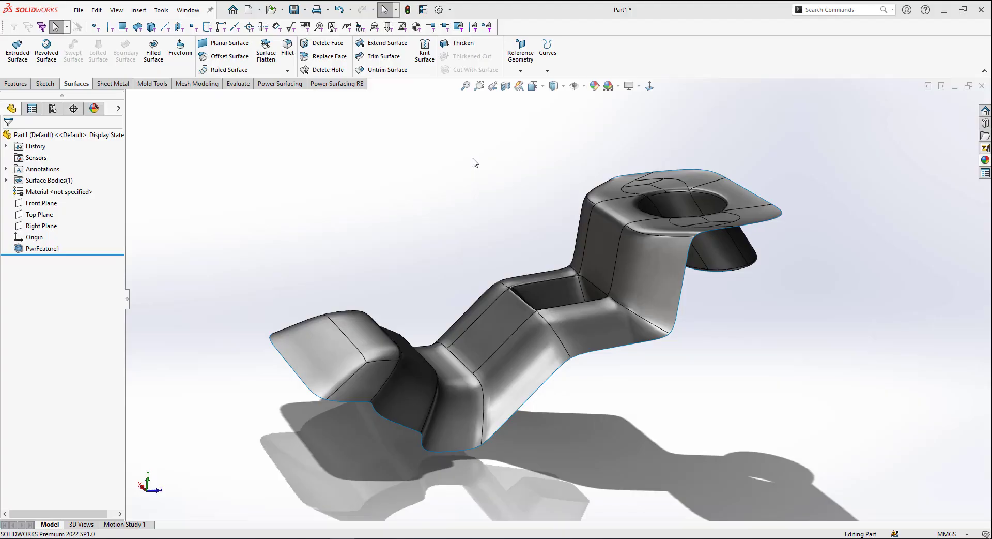
# Step: Orbit and zoom around the bent bracket surface, viewing its pocket and the whole part
pyautogui.moveTo(462, 260)
pyautogui.mouseDown(button='middle')
pyautogui.moveTo(724, 434)
pyautogui.moveTo(536, 116)
pyautogui.mouseUp(button='middle')
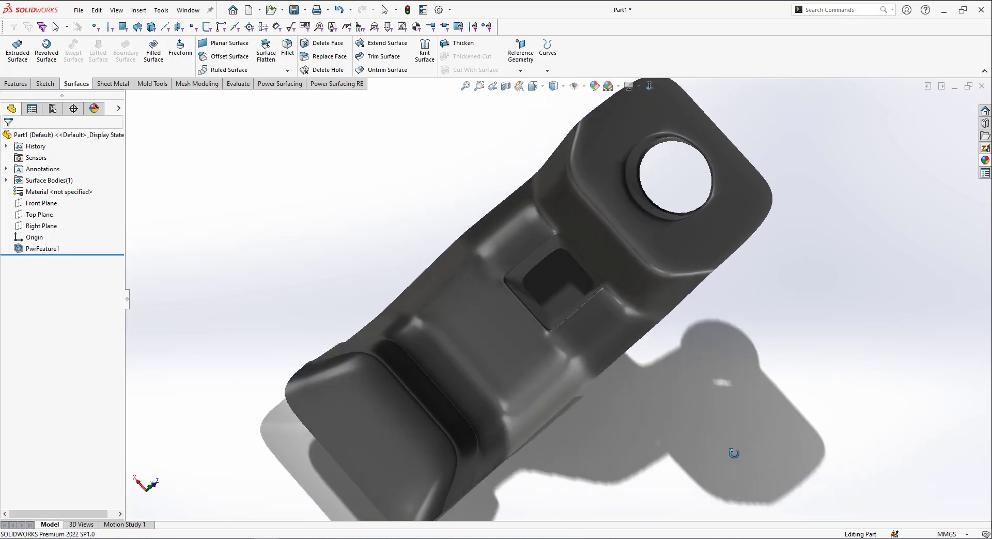
pyautogui.moveTo(717, 363); pyautogui.dragTo(713, 317, button='middle')
pyautogui.scroll(-5, 570, 294)
pyautogui.moveTo(570, 293); pyautogui.dragTo(621, 406, button='middle')
pyautogui.scroll(5, 816, 372)
pyautogui.moveTo(816, 372)
pyautogui.mouseDown(button='middle')
pyautogui.moveTo(799, 400)
pyautogui.moveTo(791, 310)
pyautogui.moveTo(724, 312)
pyautogui.moveTo(634, 147)
pyautogui.moveTo(744, 326)
pyautogui.moveTo(731, 333)
pyautogui.moveTo(742, 206)
pyautogui.moveTo(756, 281)
pyautogui.moveTo(733, 321)
pyautogui.moveTo(700, 274)
pyautogui.moveTo(615, 409)
pyautogui.moveTo(722, 424)
pyautogui.mouseUp(button='middle')
pyautogui.scroll(-5, 745, 325)
pyautogui.scroll(5, 616, 410)
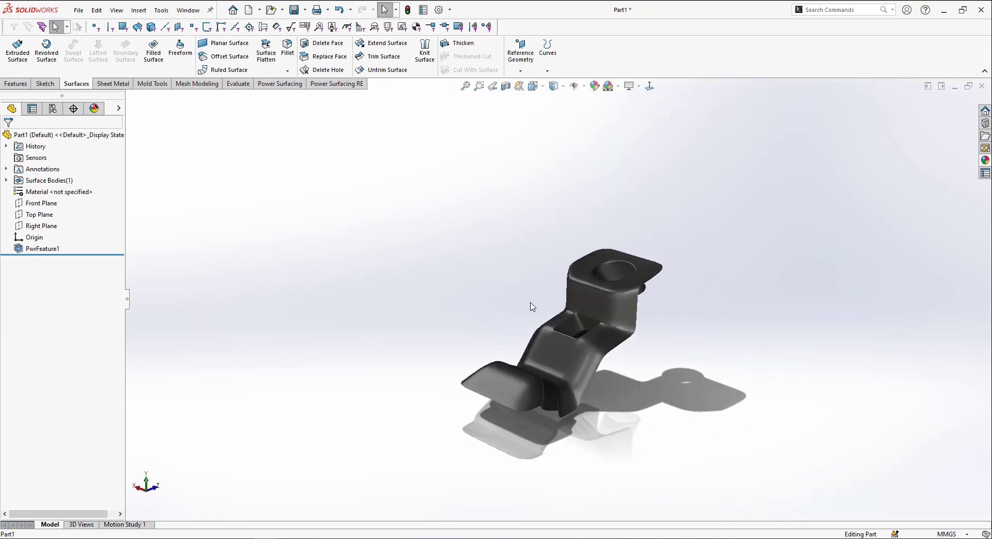
pyautogui.scroll(-3, 529, 306)
pyautogui.scroll(-2, 579, 238)
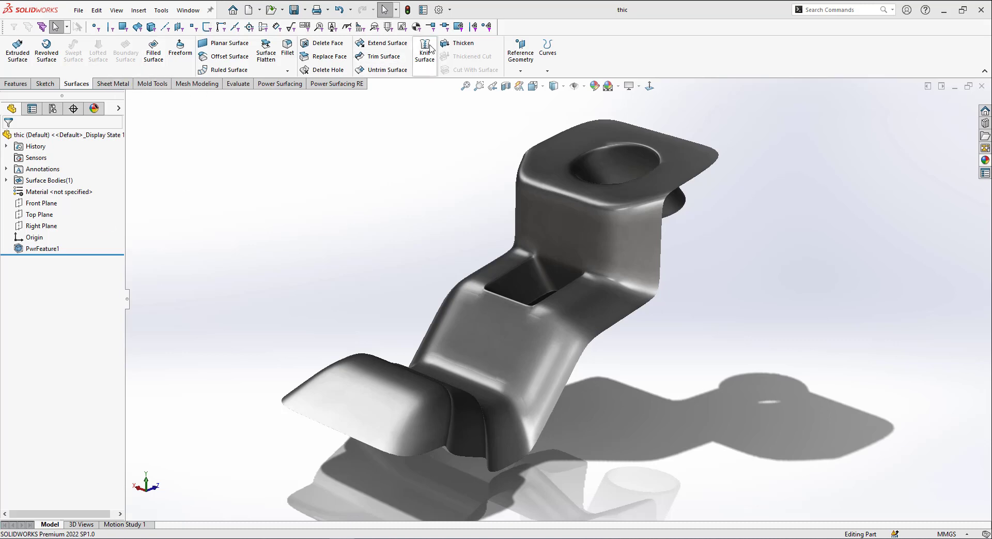
pyautogui.click(454, 46)
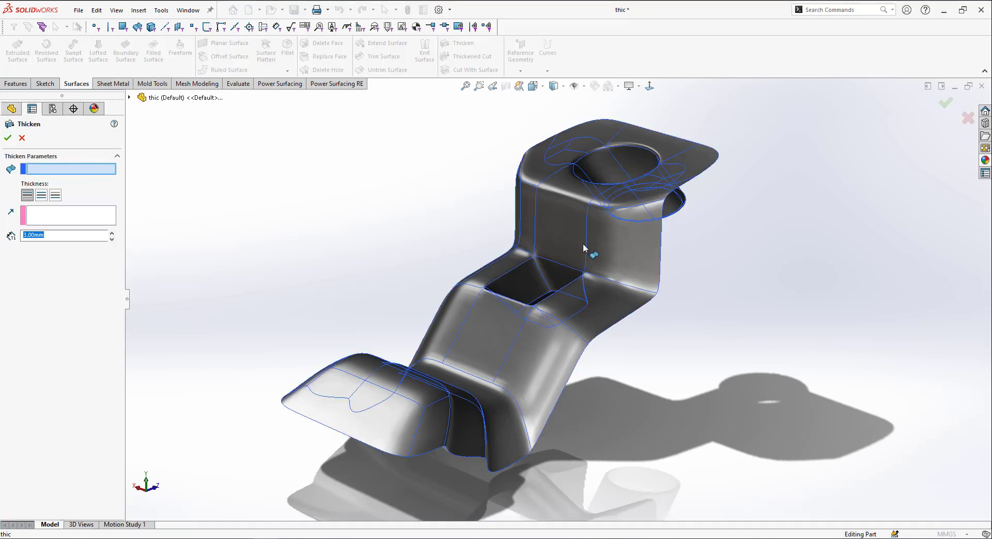
pyautogui.click(563, 222)
pyautogui.scroll(-1, 624, 300)
pyautogui.scroll(-3, 650, 177)
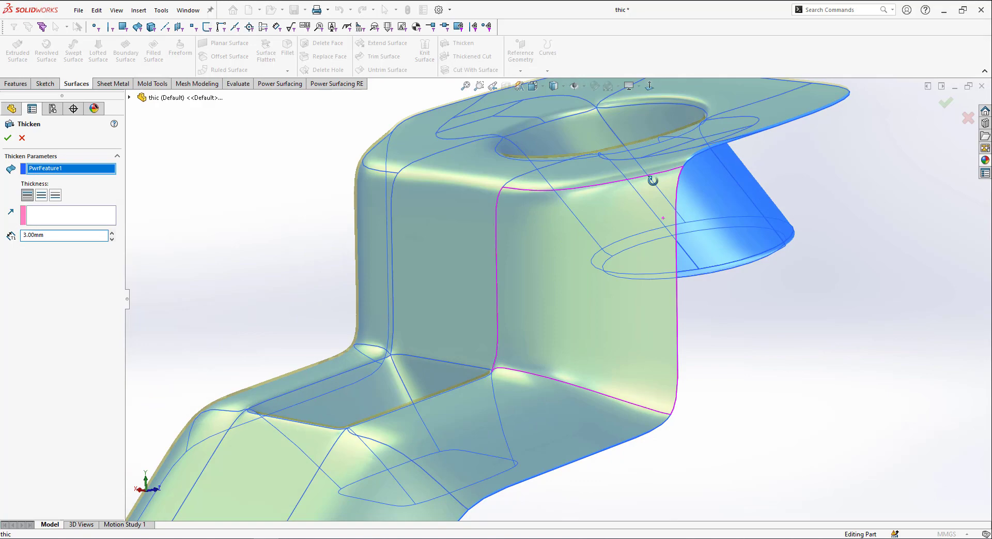
pyautogui.scroll(-2, 580, 153)
pyautogui.scroll(-3, 712, 170)
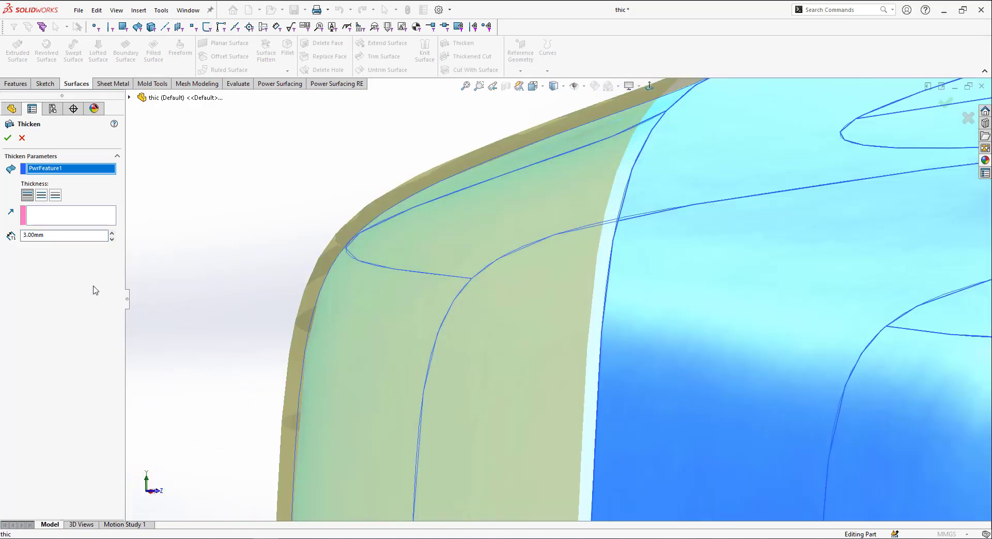
pyautogui.click(55, 196)
pyautogui.scroll(4, 738, 356)
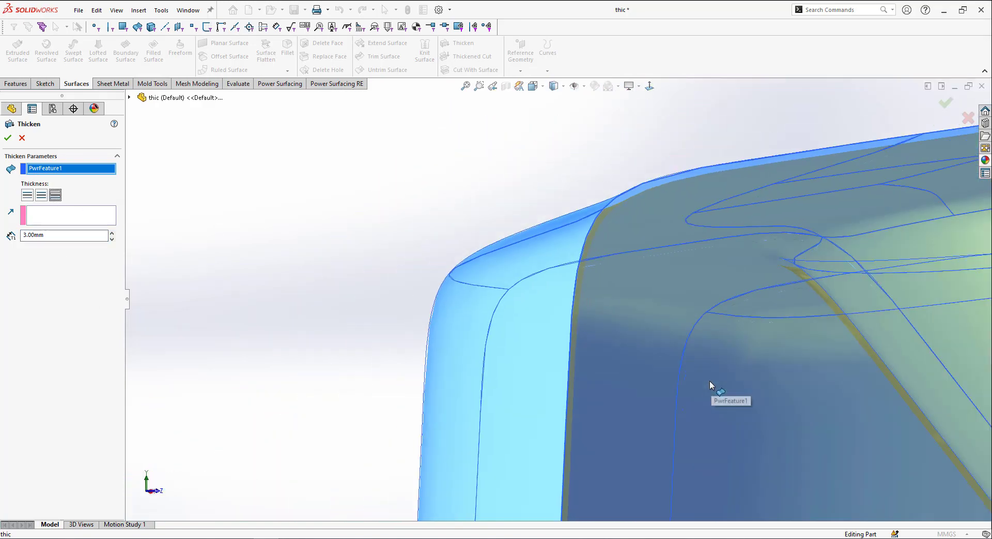
pyautogui.moveTo(713, 390)
pyautogui.mouseDown(button='middle')
pyautogui.moveTo(832, 406)
pyautogui.moveTo(782, 312)
pyautogui.moveTo(720, 350)
pyautogui.mouseUp(button='middle')
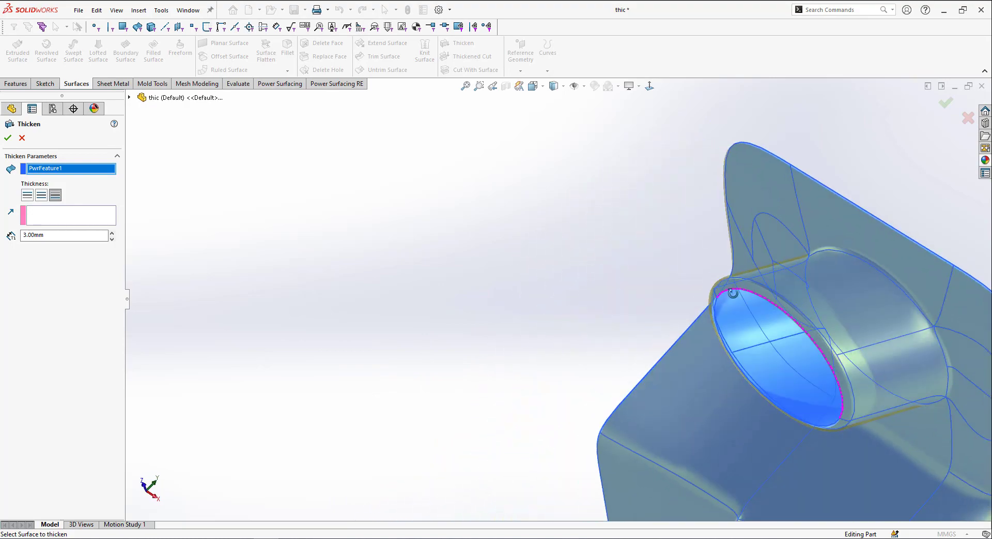
pyautogui.scroll(5, 709, 398)
pyautogui.scroll(3, 441, 414)
pyautogui.moveTo(441, 414)
pyautogui.mouseDown(button='middle')
pyautogui.moveTo(494, 534)
pyautogui.moveTo(593, 381)
pyautogui.moveTo(567, 237)
pyautogui.mouseUp(button='middle')
pyautogui.scroll(-3, 605, 356)
pyautogui.scroll(2, 605, 357)
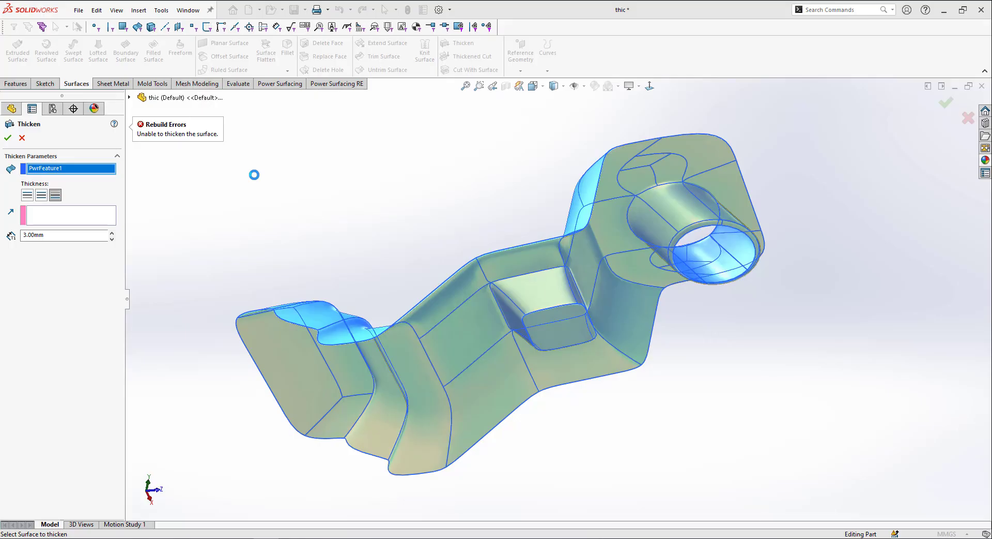
pyautogui.click(22, 138)
pyautogui.moveTo(350, 236); pyautogui.dragTo(421, 311, button='middle')
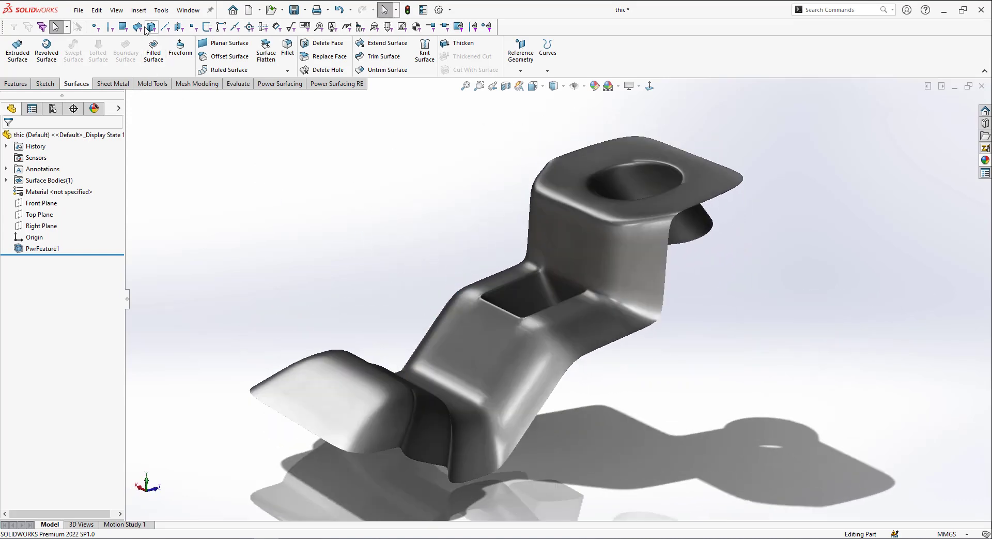
# Step: Attempt Power Thicken from the Power Shell commands and dismiss the no-face-selected warning
pyautogui.click(566, 347)
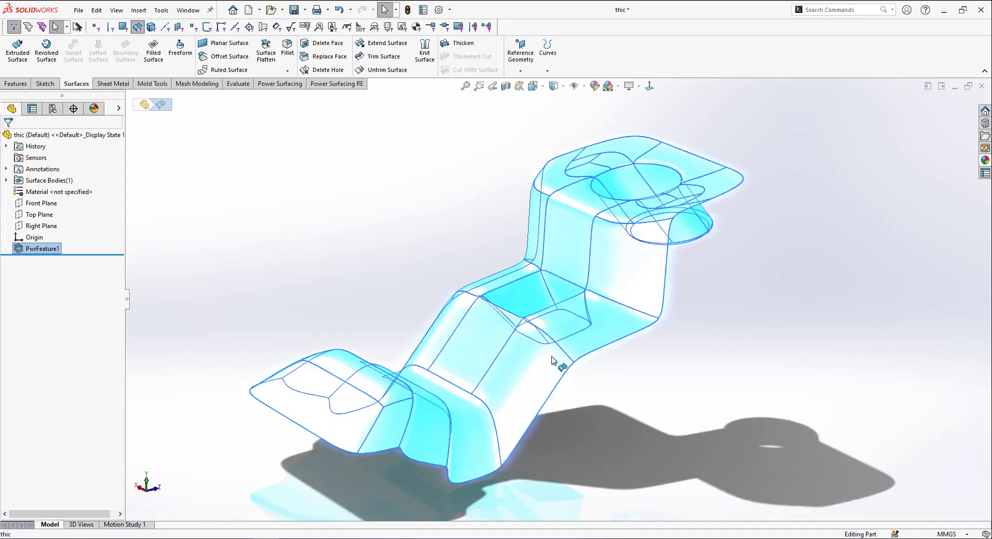
pyautogui.moveTo(595, 383); pyautogui.dragTo(681, 232, button='middle')
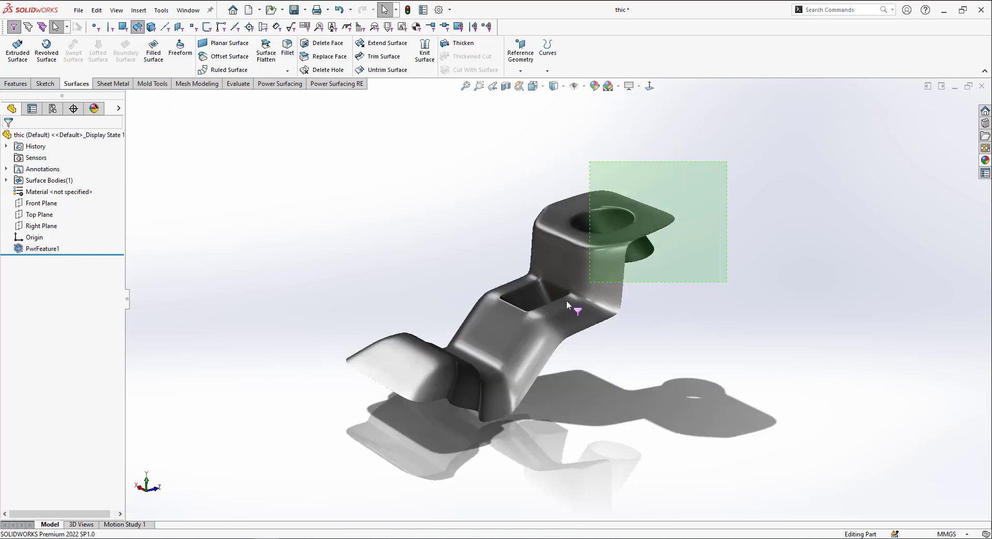
pyautogui.scroll(-1, 585, 315)
pyautogui.scroll(-1, 572, 273)
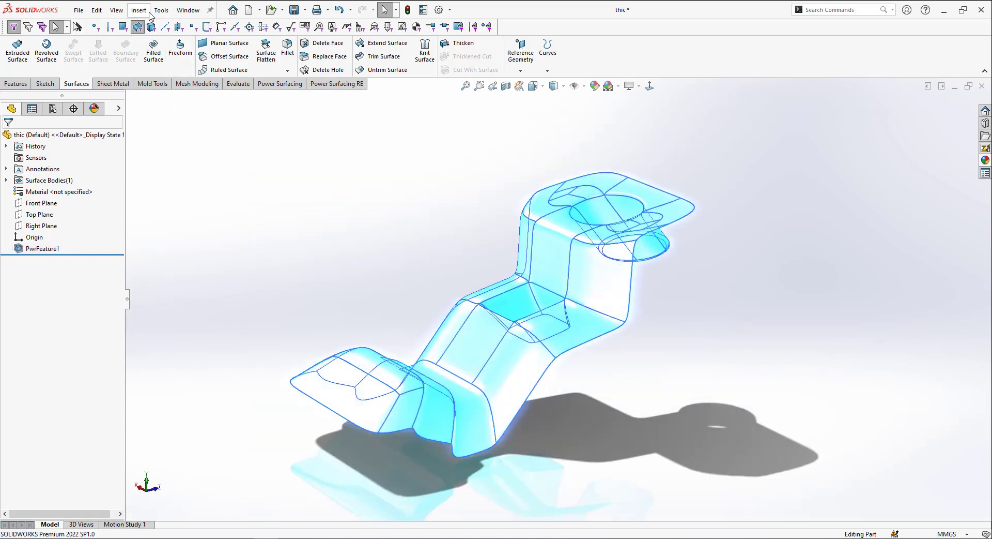
pyautogui.click(147, 11)
pyautogui.moveTo(184, 73)
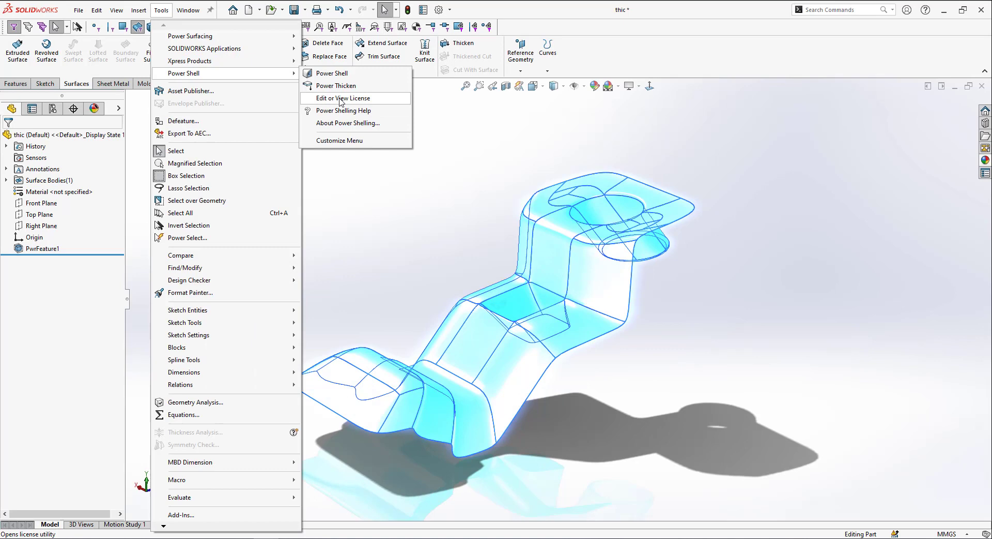
pyautogui.click(342, 77)
pyautogui.click(560, 277)
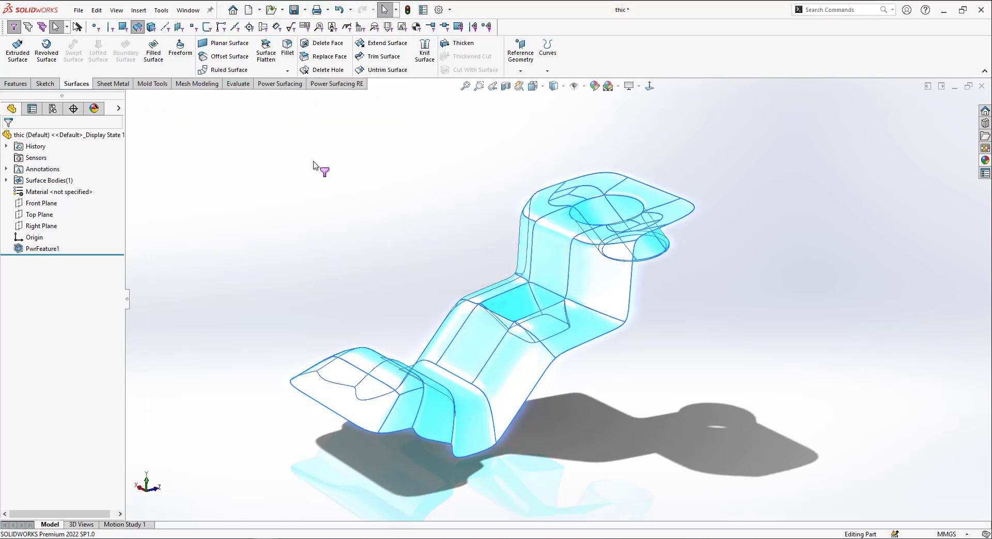
# Step: Select the bracket's surface faces and launch Power Thicken on them
pyautogui.click(667, 195)
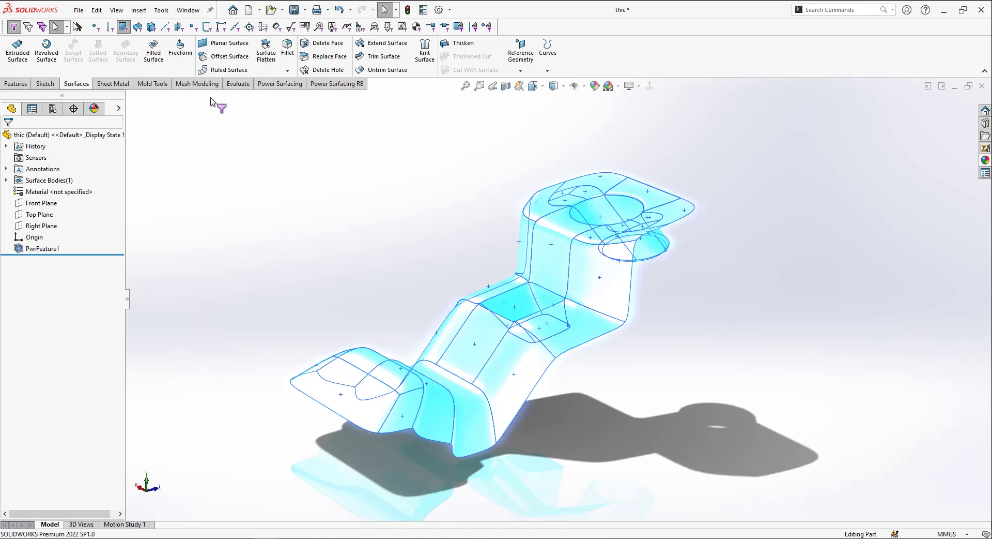
pyautogui.click(155, 12)
pyautogui.moveTo(190, 36)
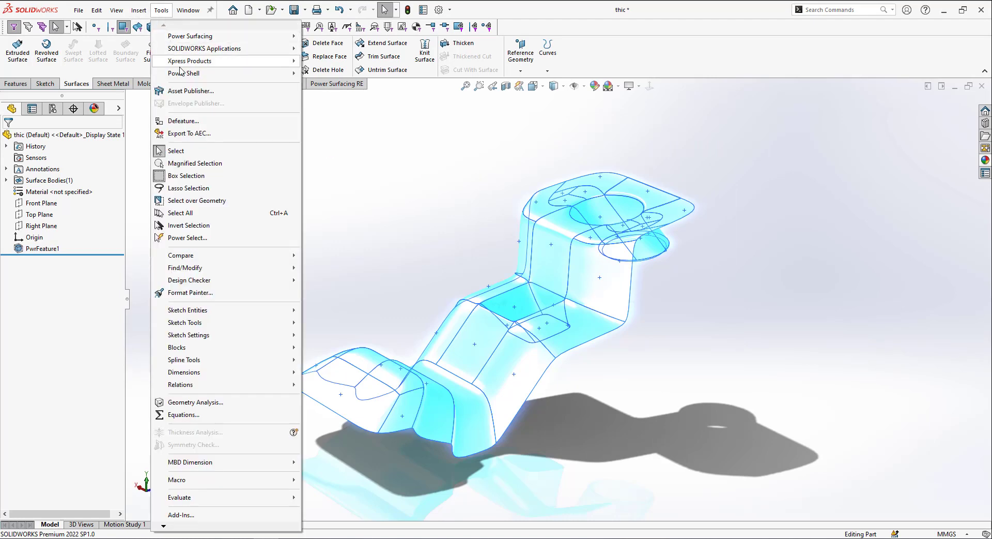
pyautogui.click(339, 80)
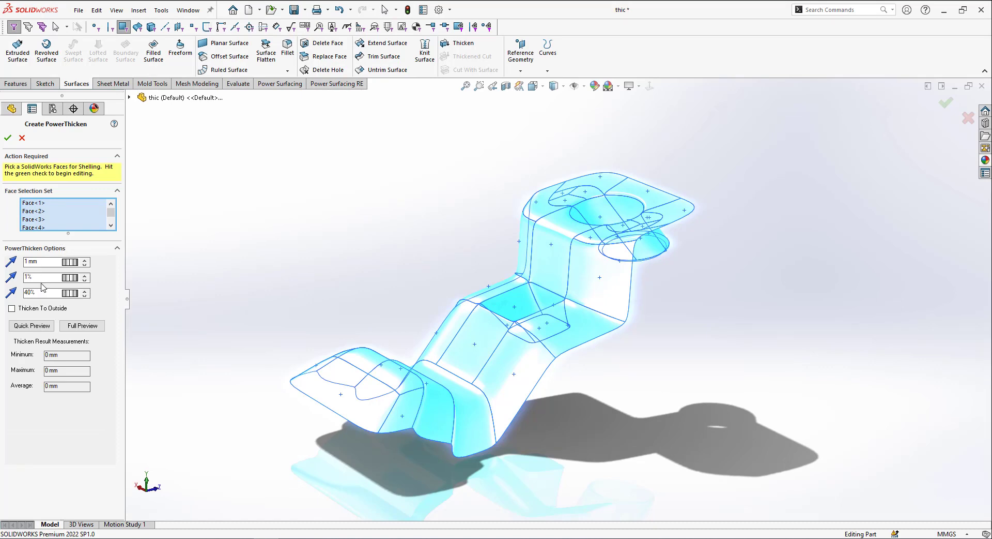
# Step: Lower the second thicken setting to 0.8% and apply the 3 mm Power Thicken
pyautogui.moveTo(76, 279); pyautogui.dragTo(58, 287)
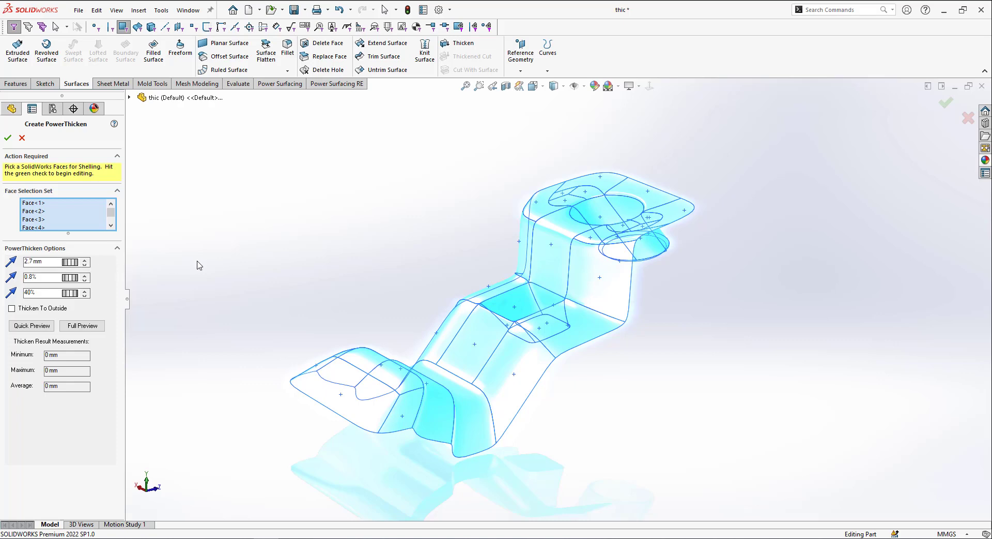
pyautogui.scroll(-3, 599, 290)
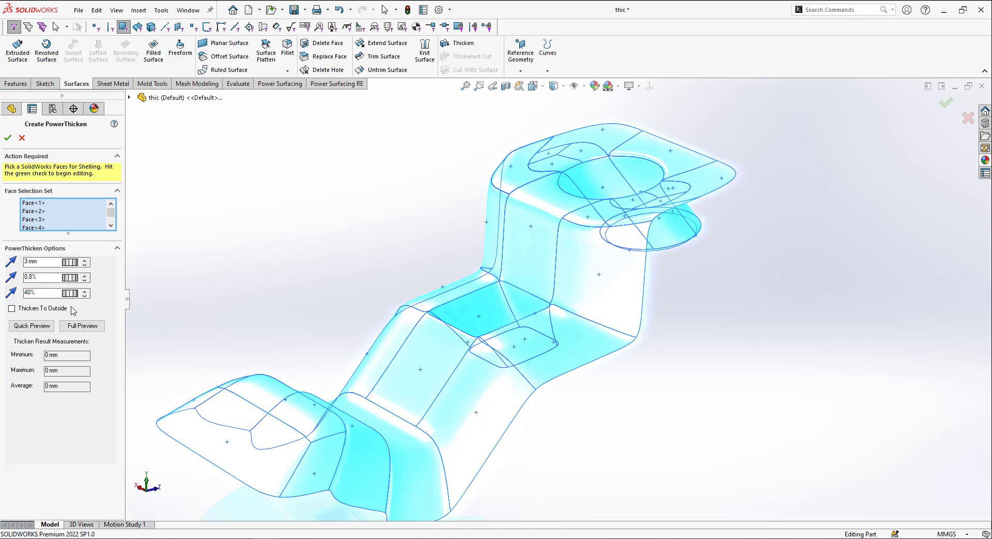
pyautogui.click(7, 138)
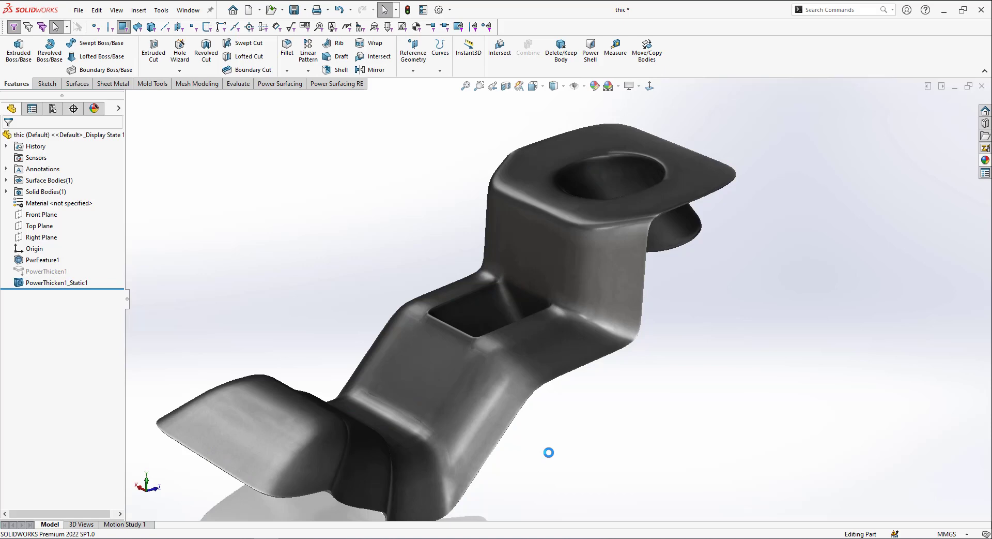
# Step: Orbit and zoom to inspect the thickened bracket and its top pocket
pyautogui.scroll(-5, 650, 295)
pyautogui.scroll(-3, 576, 276)
pyautogui.moveTo(612, 228); pyautogui.dragTo(465, 266, button='middle')
pyautogui.scroll(5, 522, 338)
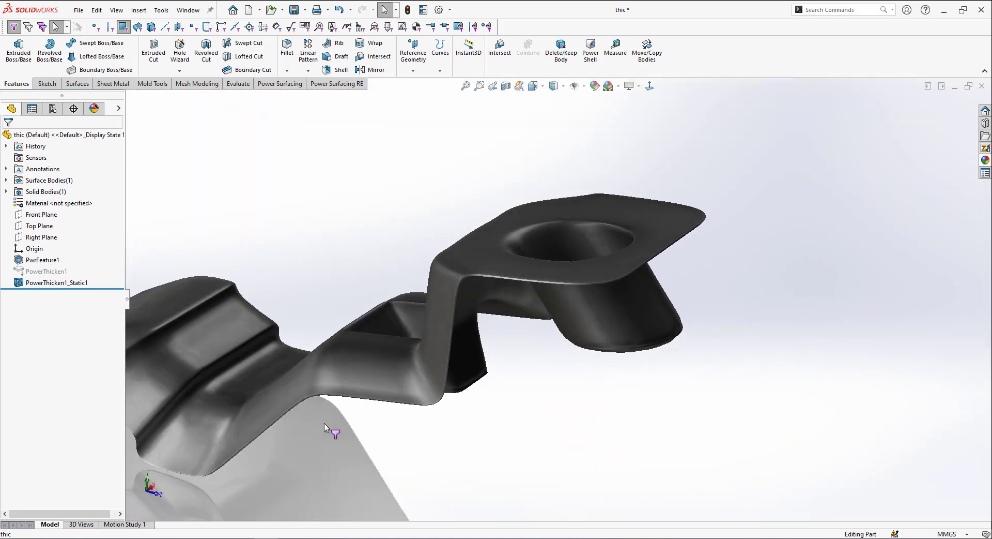
pyautogui.moveTo(328, 427)
pyautogui.mouseDown(button='middle')
pyautogui.moveTo(277, 357)
pyautogui.moveTo(277, 319)
pyautogui.moveTo(295, 292)
pyautogui.moveTo(201, 309)
pyautogui.mouseUp(button='middle')
pyautogui.moveTo(159, 259)
pyautogui.mouseDown(button='middle')
pyautogui.moveTo(217, 266)
pyautogui.moveTo(312, 300)
pyautogui.mouseUp(button='middle')
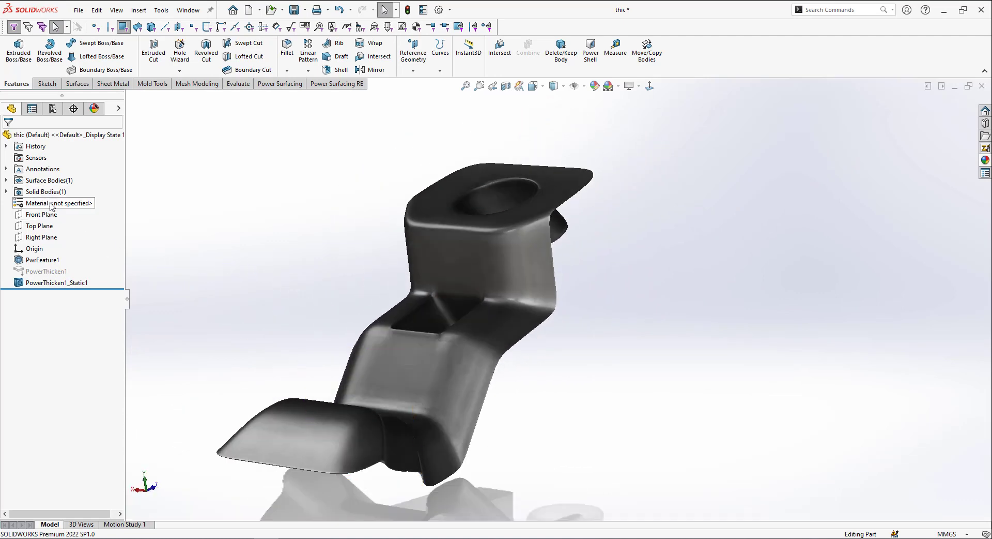
# Step: Hide the PwrFeature1 surface body from the Surface Bodies folder
pyautogui.doubleClick(17, 181)
pyautogui.rightClick(57, 193)
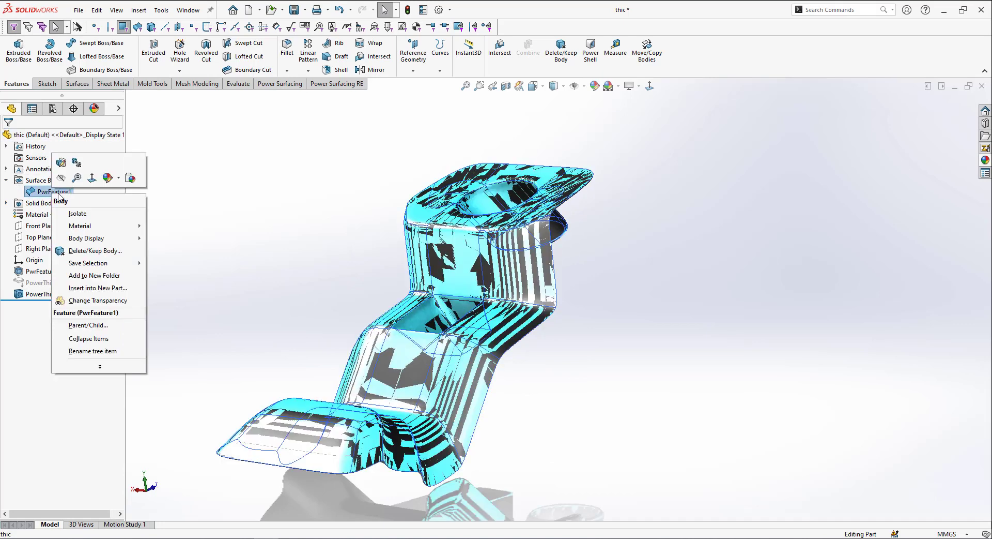
pyautogui.click(65, 178)
pyautogui.moveTo(288, 251)
pyautogui.mouseDown(button='middle')
pyautogui.moveTo(299, 246)
pyautogui.moveTo(310, 331)
pyautogui.mouseUp(button='middle')
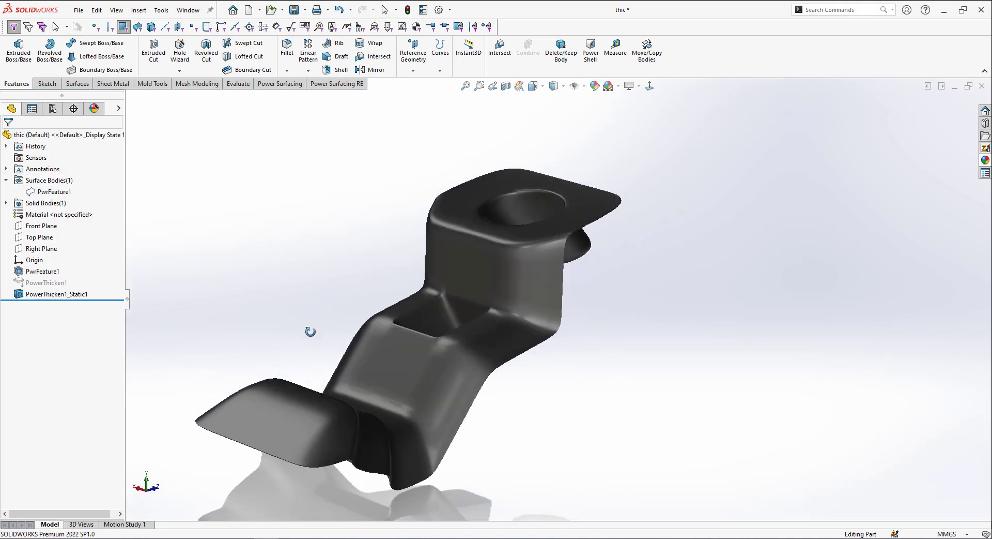
pyautogui.click(506, 86)
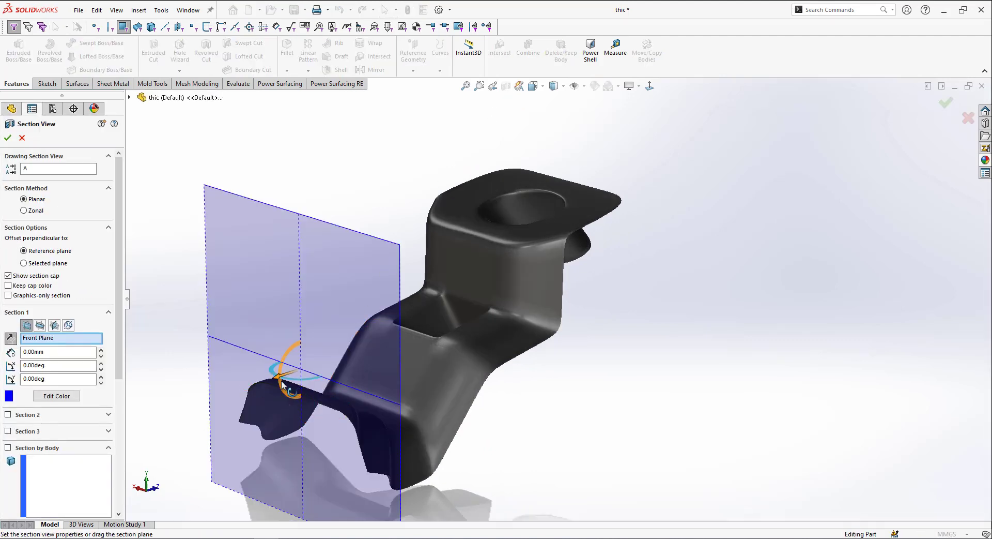
pyautogui.moveTo(281, 379); pyautogui.dragTo(397, 348)
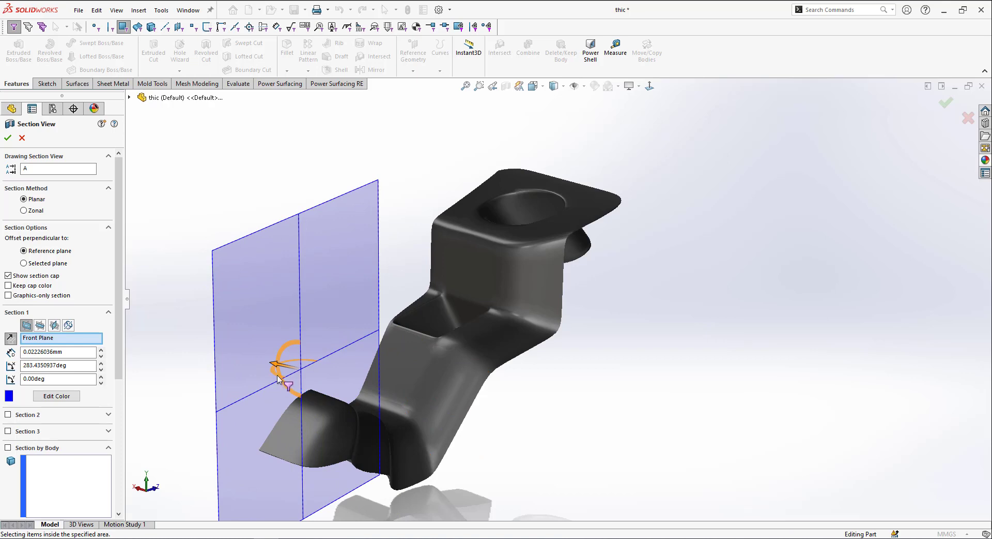
pyautogui.moveTo(274, 380)
pyautogui.mouseDown()
pyautogui.moveTo(257, 475)
pyautogui.moveTo(249, 473)
pyautogui.mouseUp()
pyautogui.moveTo(250, 473); pyautogui.dragTo(310, 362, button='middle')
pyautogui.scroll(-5, 394, 161)
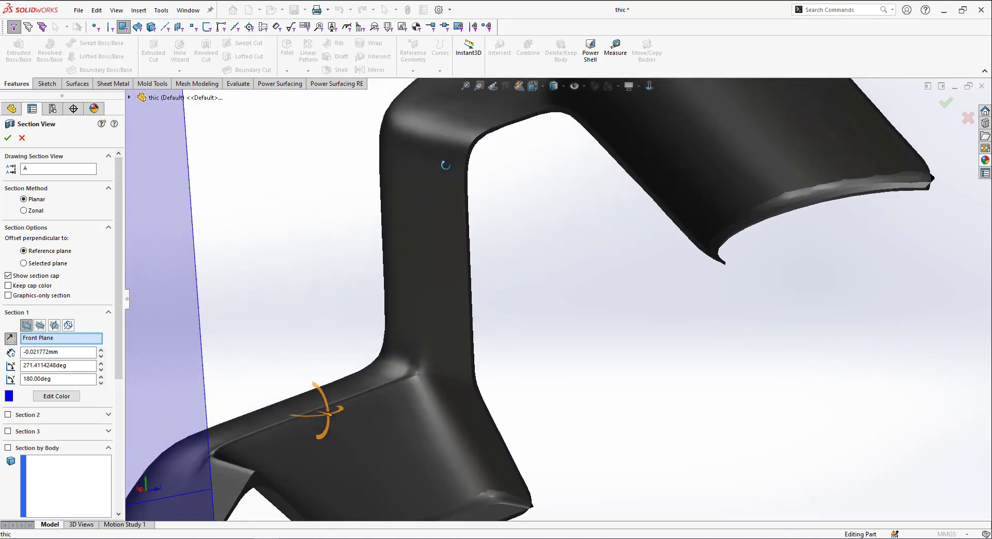
pyautogui.moveTo(393, 161)
pyautogui.mouseDown(button='middle')
pyautogui.moveTo(495, 166)
pyautogui.moveTo(587, 140)
pyautogui.moveTo(810, 183)
pyautogui.moveTo(771, 173)
pyautogui.moveTo(713, 259)
pyautogui.moveTo(708, 294)
pyautogui.moveTo(630, 374)
pyautogui.moveTo(593, 350)
pyautogui.moveTo(612, 394)
pyautogui.moveTo(477, 344)
pyautogui.moveTo(443, 292)
pyautogui.moveTo(427, 341)
pyautogui.moveTo(428, 217)
pyautogui.moveTo(456, 345)
pyautogui.moveTo(511, 370)
pyautogui.mouseUp(button='middle')
pyautogui.scroll(5, 630, 373)
pyautogui.scroll(-5, 612, 395)
pyautogui.scroll(3, 456, 346)
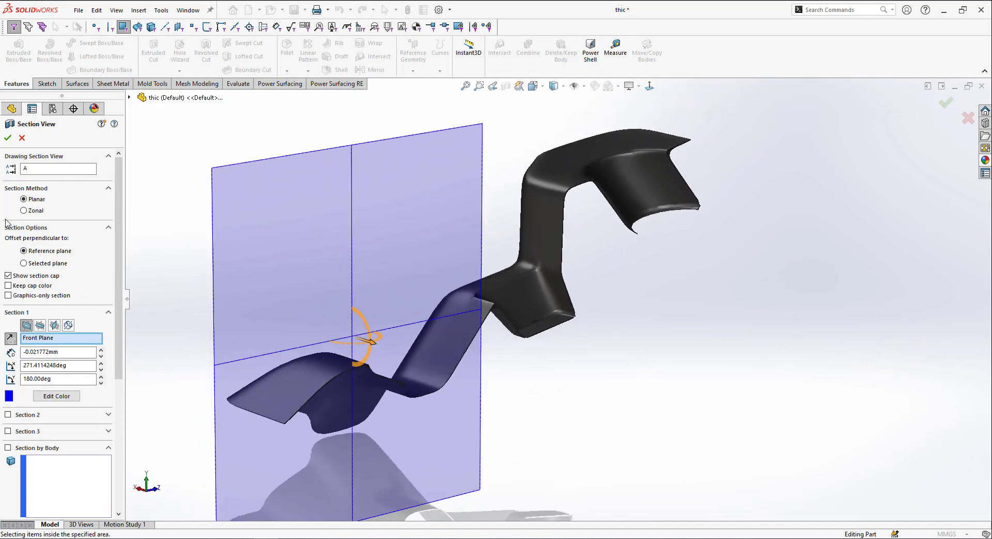
pyautogui.moveTo(216, 261); pyautogui.dragTo(597, 375)
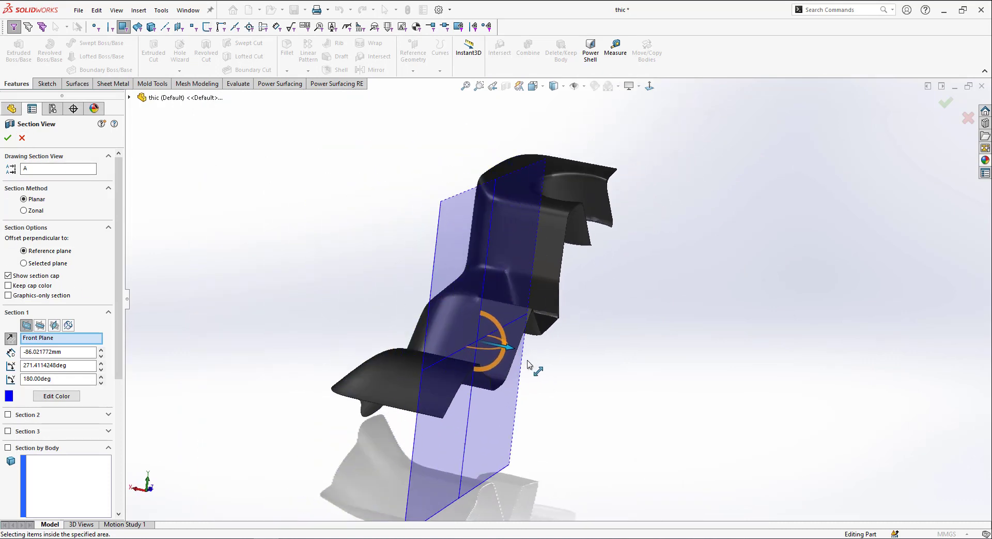
pyautogui.moveTo(597, 375); pyautogui.dragTo(594, 348, button='middle')
pyautogui.scroll(-3, 593, 348)
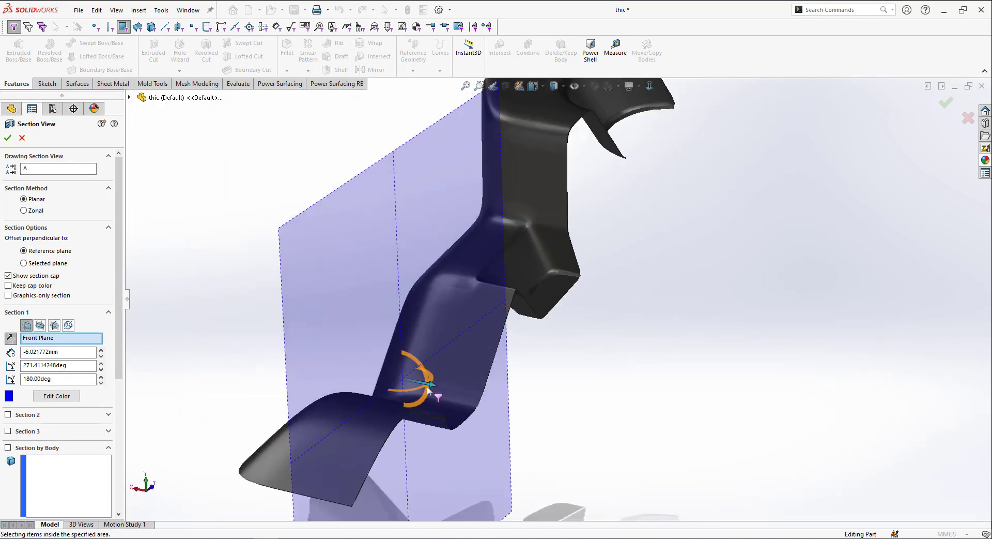
pyautogui.press('Return')
pyautogui.scroll(-5, 647, 258)
# Step: Raise the document's shaded and wireframe image quality sliders to maximum
pyautogui.scroll(5, 631, 270)
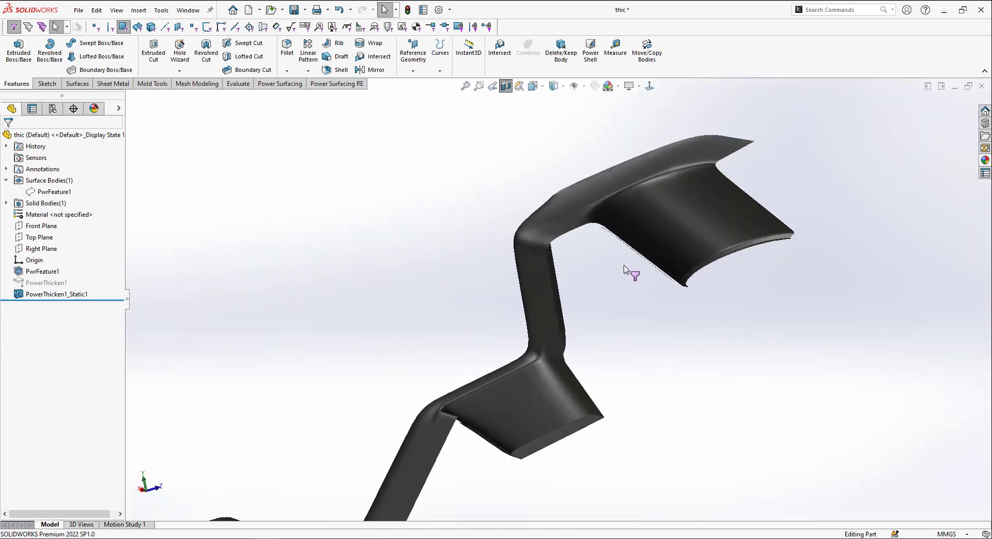
pyautogui.moveTo(631, 271); pyautogui.dragTo(792, 276, button='middle')
pyautogui.scroll(-3, 792, 275)
pyautogui.moveTo(465, 244); pyautogui.dragTo(429, 30, button='middle')
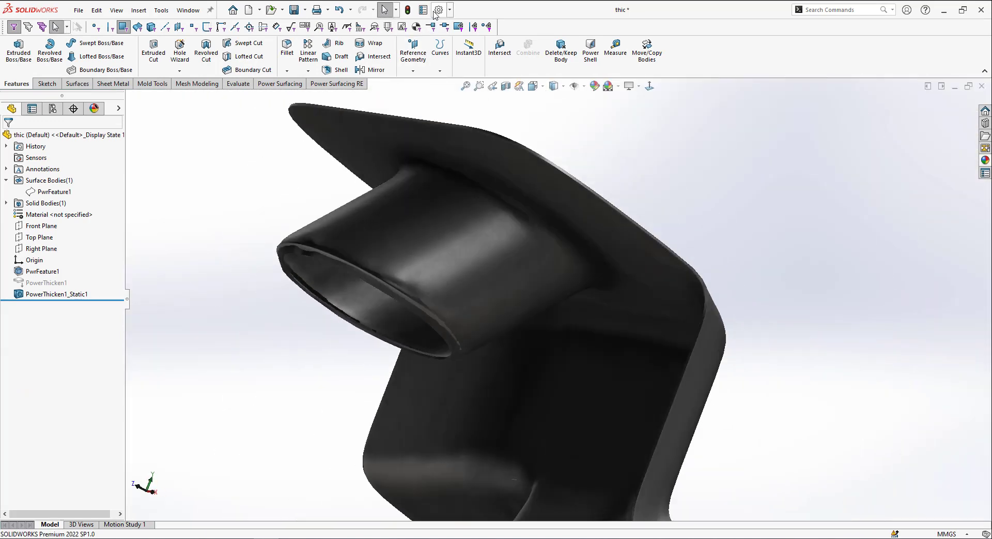
pyautogui.click(436, 12)
pyautogui.click(55, 182)
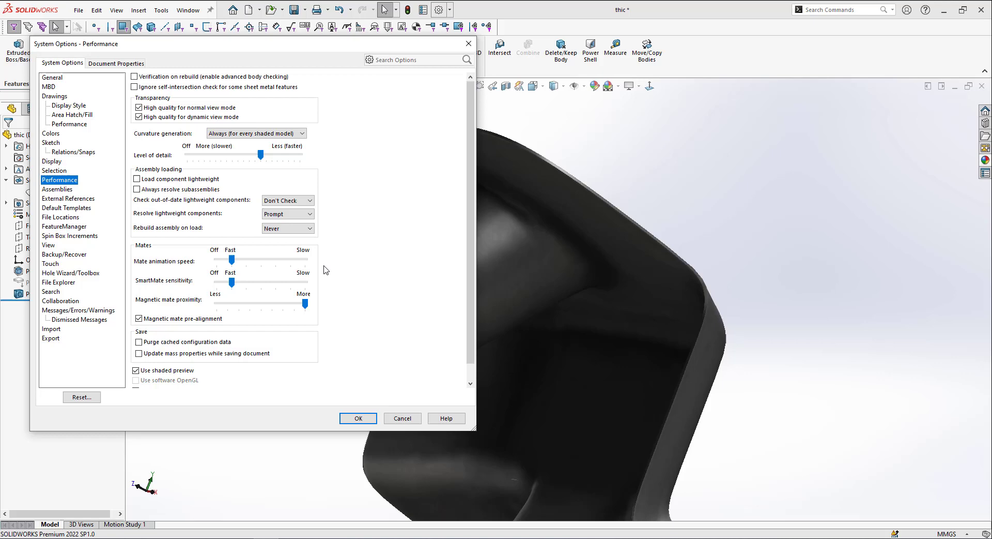
pyautogui.click(289, 376)
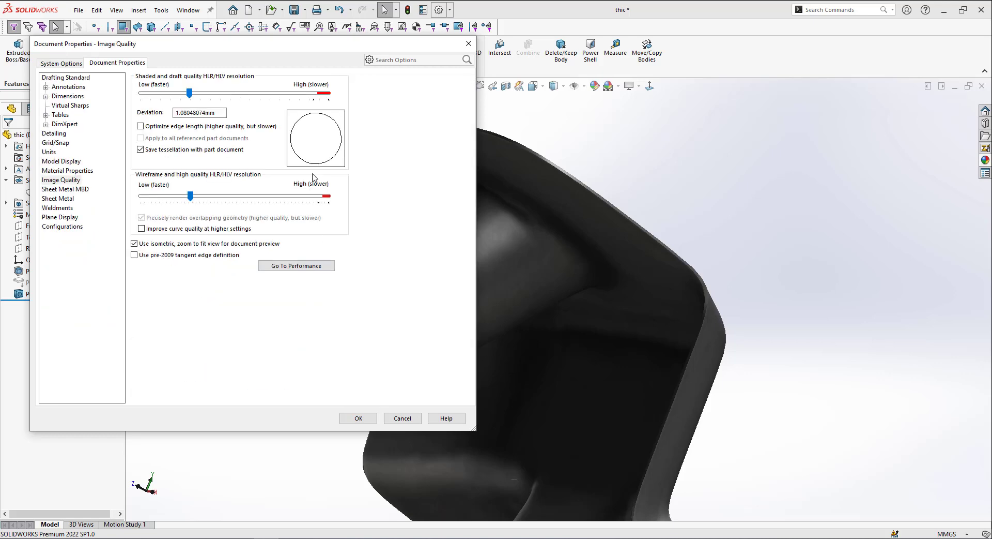
pyautogui.click(328, 93)
pyautogui.click(321, 197)
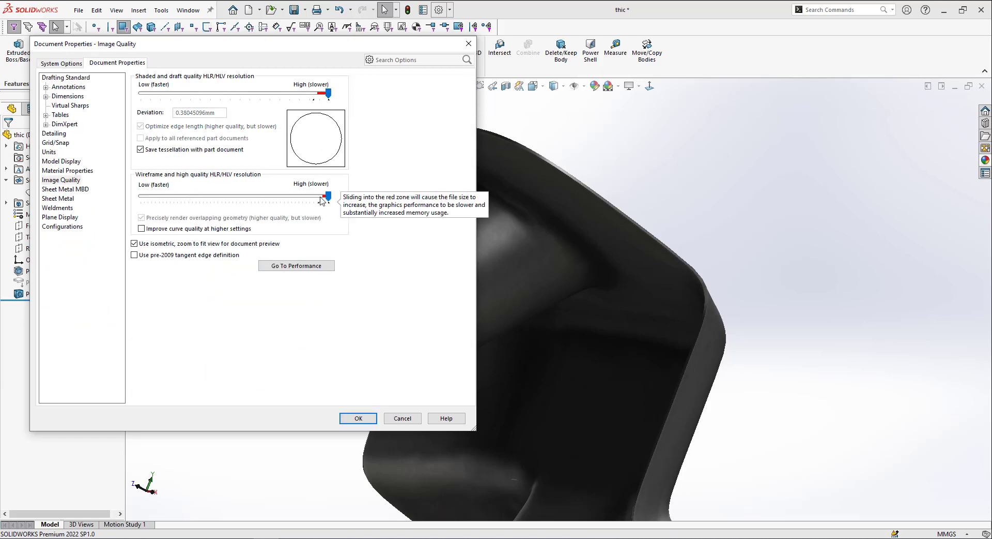
pyautogui.click(359, 419)
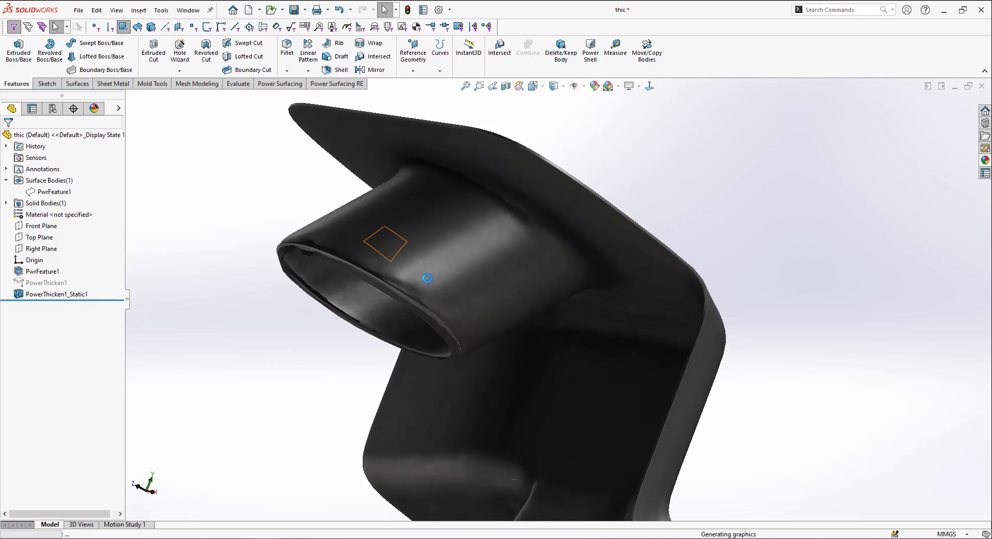
# Step: Orbit and zoom to inspect the tube opening, its rim edge and the bracket's side
pyautogui.moveTo(321, 360); pyautogui.dragTo(361, 336, button='middle')
pyautogui.scroll(-5, 603, 222)
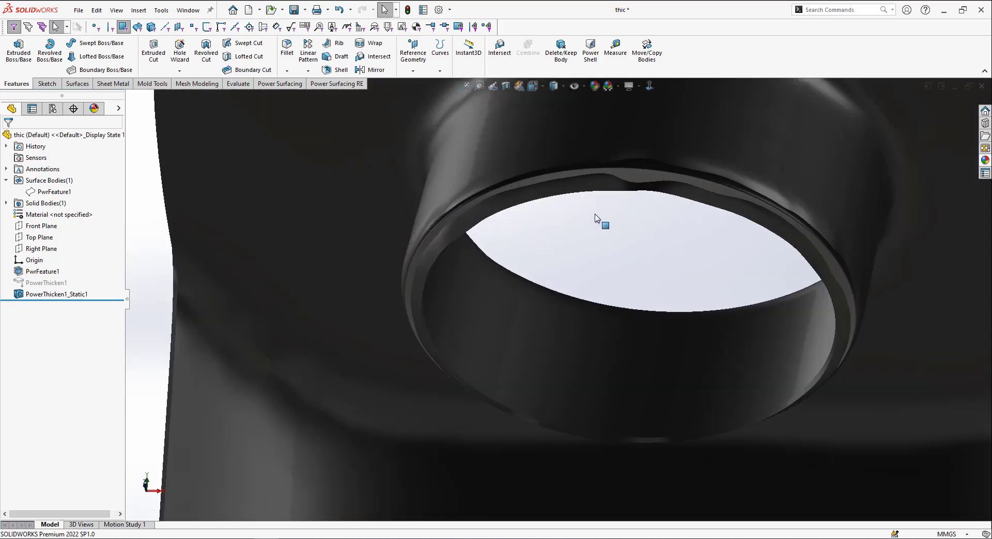
pyautogui.scroll(5, 596, 258)
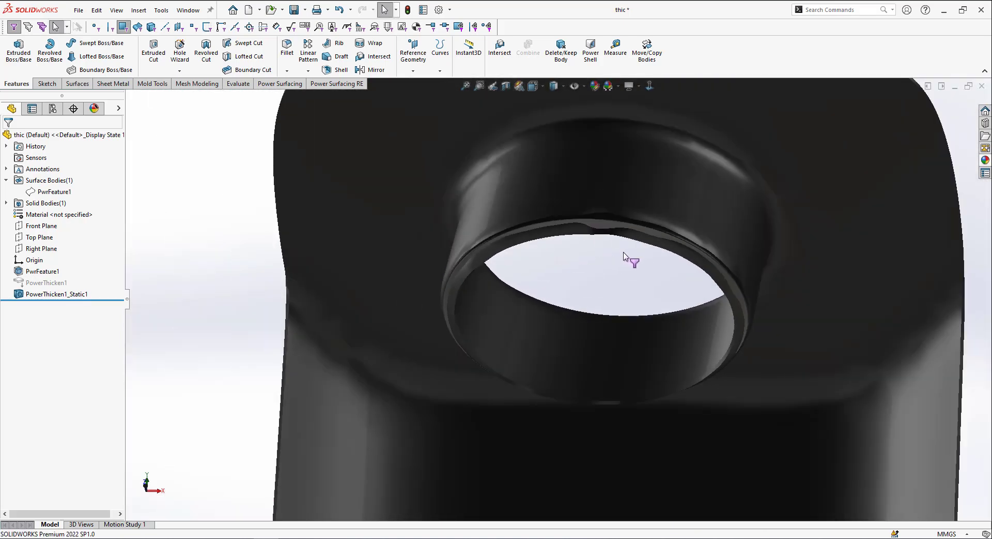
pyautogui.click(660, 239)
pyautogui.moveTo(660, 240)
pyautogui.mouseDown(button='middle')
pyautogui.moveTo(713, 184)
pyautogui.moveTo(757, 205)
pyautogui.moveTo(623, 380)
pyautogui.moveTo(645, 273)
pyautogui.moveTo(575, 434)
pyautogui.moveTo(538, 317)
pyautogui.moveTo(516, 346)
pyautogui.moveTo(443, 261)
pyautogui.moveTo(244, 295)
pyautogui.moveTo(412, 299)
pyautogui.moveTo(434, 248)
pyautogui.moveTo(328, 339)
pyautogui.moveTo(581, 426)
pyautogui.moveTo(549, 347)
pyautogui.moveTo(614, 268)
pyautogui.moveTo(650, 401)
pyautogui.moveTo(682, 390)
pyautogui.moveTo(607, 435)
pyautogui.moveTo(595, 429)
pyautogui.mouseUp(button='middle')
pyautogui.scroll(-3, 574, 433)
pyautogui.scroll(-3, 572, 401)
pyautogui.scroll(5, 348, 348)
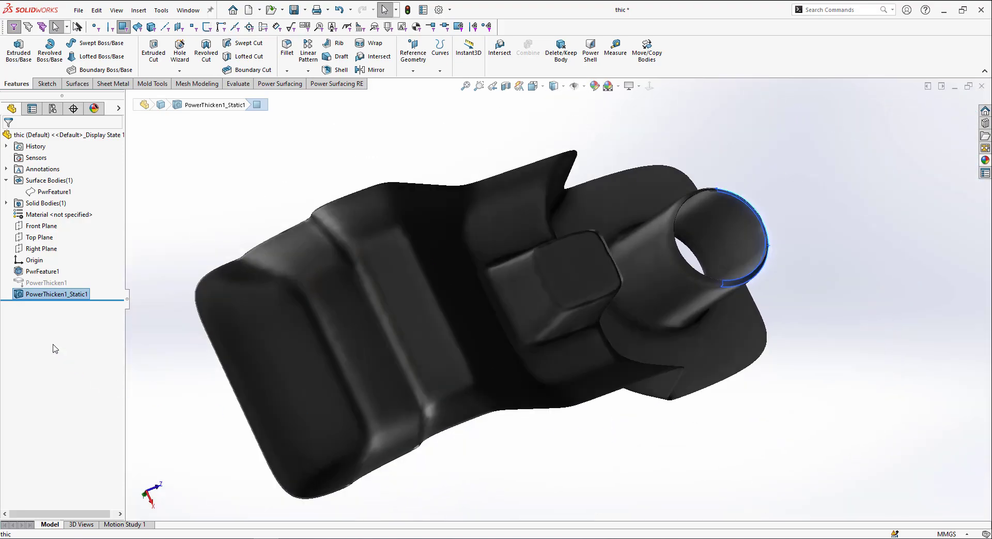
# Step: Edit the PowerThicken1 feature from its FeatureManager context menu
pyautogui.rightClick(34, 296)
pyautogui.rightClick(24, 285)
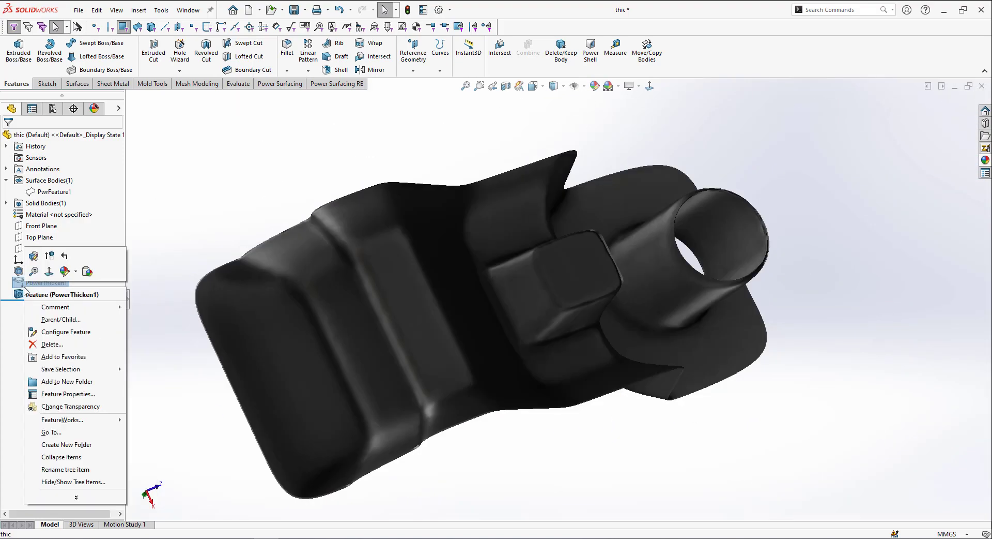
pyautogui.click(33, 268)
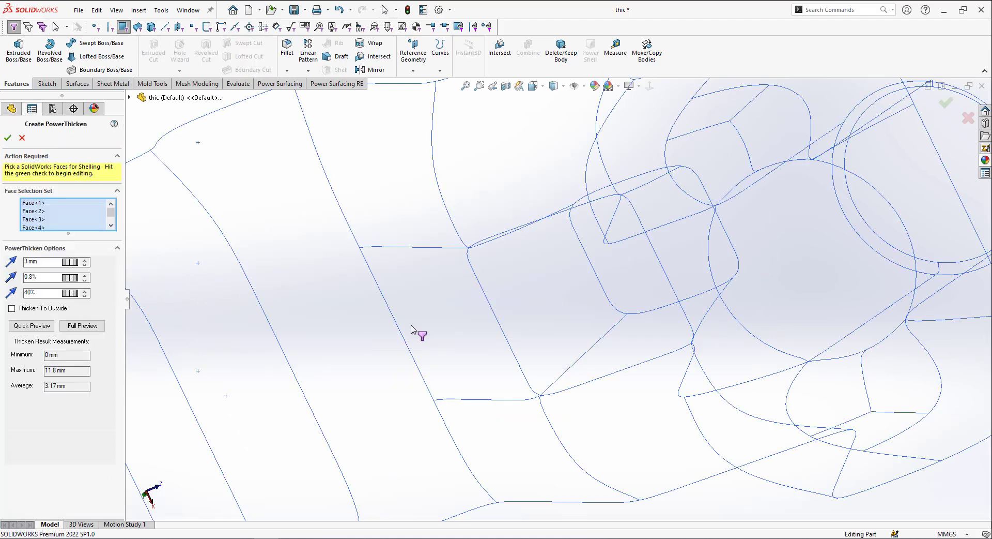